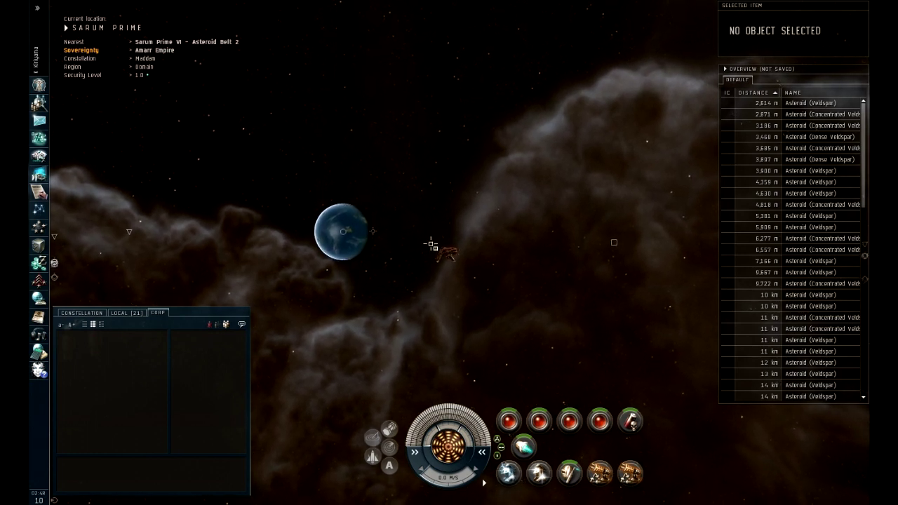
Step: Keep the client in windowed display mode in the game settings, orbiting the camera around the ship
{"action": "left_click_drag", "start_coordinate": [431, 243], "coordinate": [440, 243]}
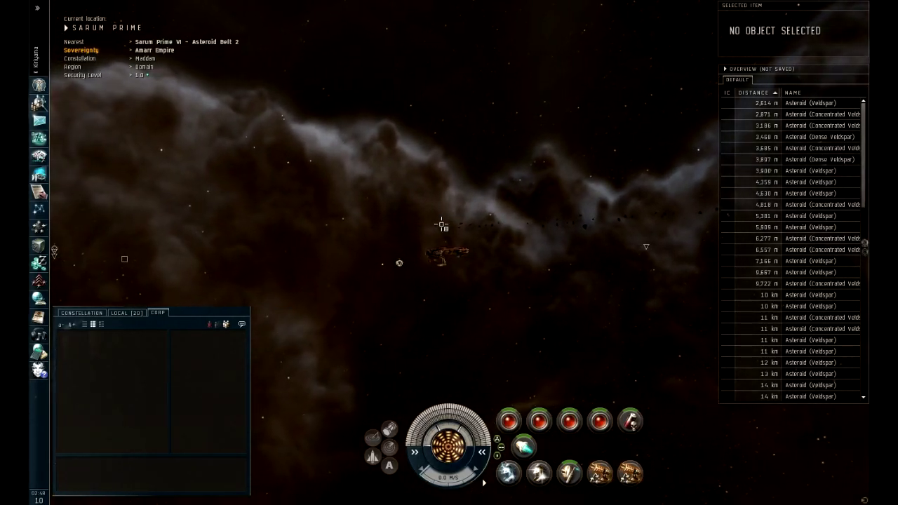
{"action": "key", "text": "Escape"}
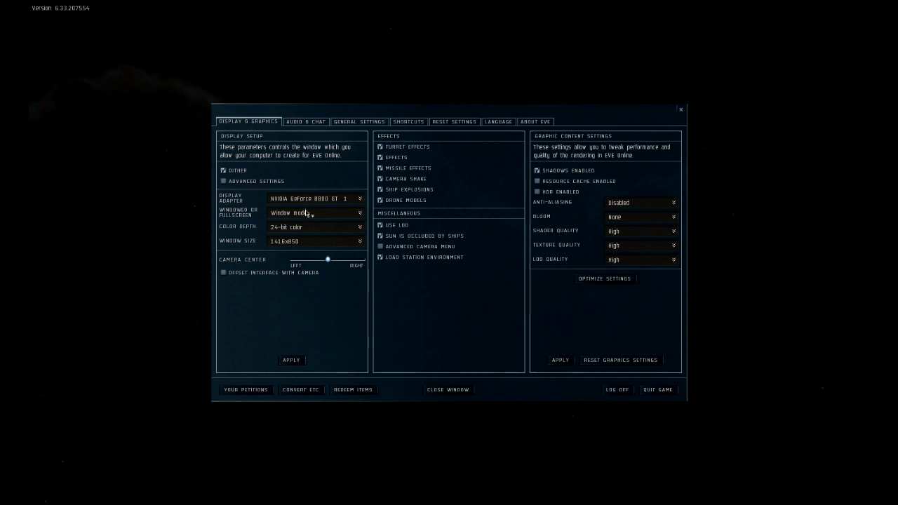
{"action": "mouse_move", "coordinate": [316, 213]}
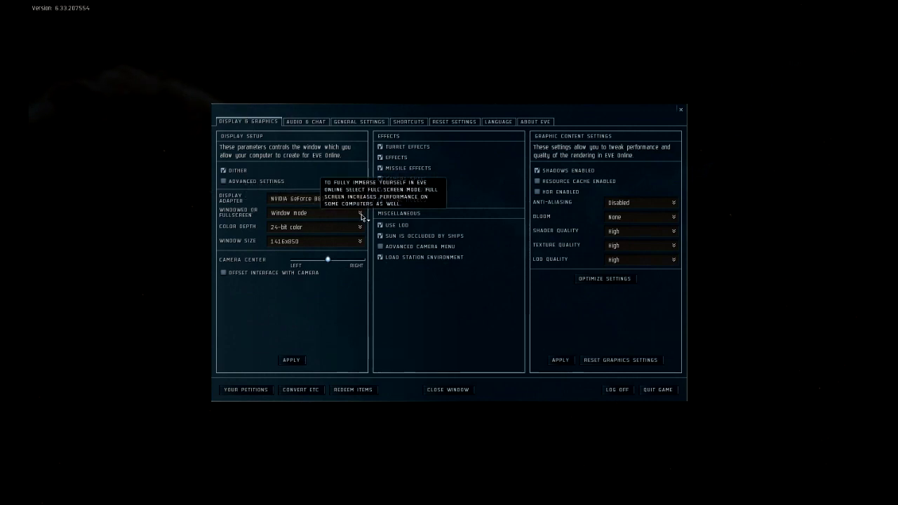
{"action": "left_click", "coordinate": [362, 217]}
{"action": "left_click", "coordinate": [330, 216]}
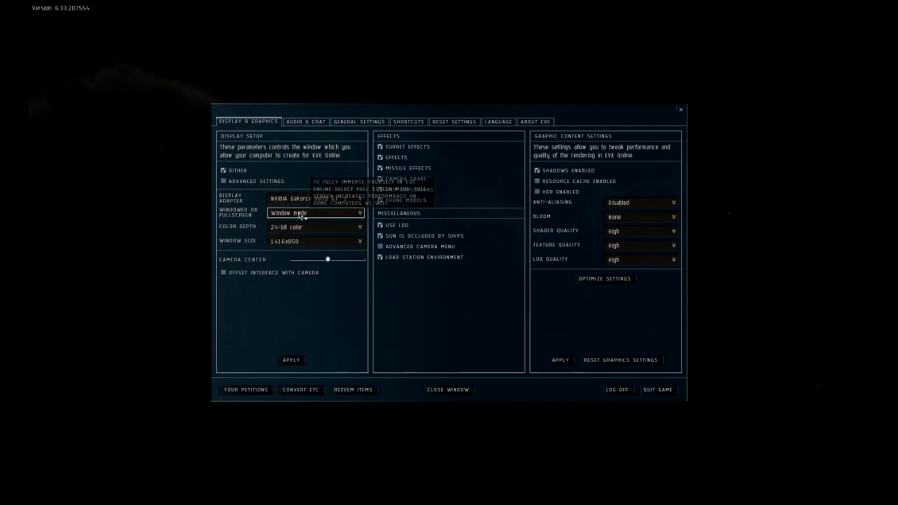
{"action": "left_click", "coordinate": [446, 393]}
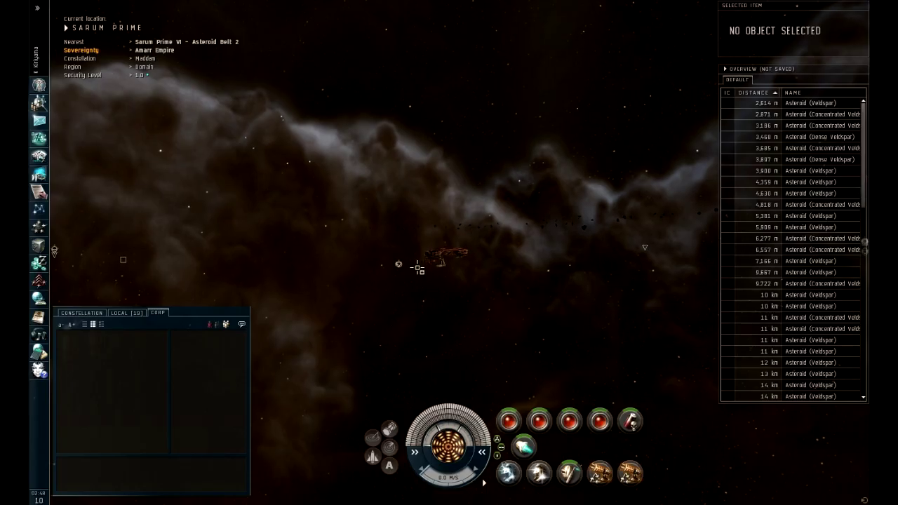
{"action": "left_click_drag", "start_coordinate": [395, 257], "coordinate": [397, 254]}
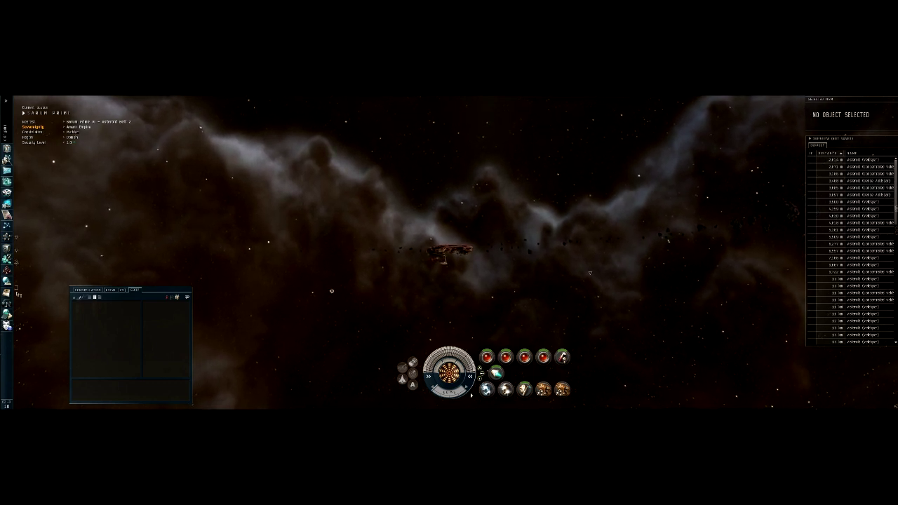
Step: Open Fitting and Jukebox from the Neocom, put Fitting on the right monitor, and nudge chat left
{"action": "left_click", "coordinate": [6, 303]}
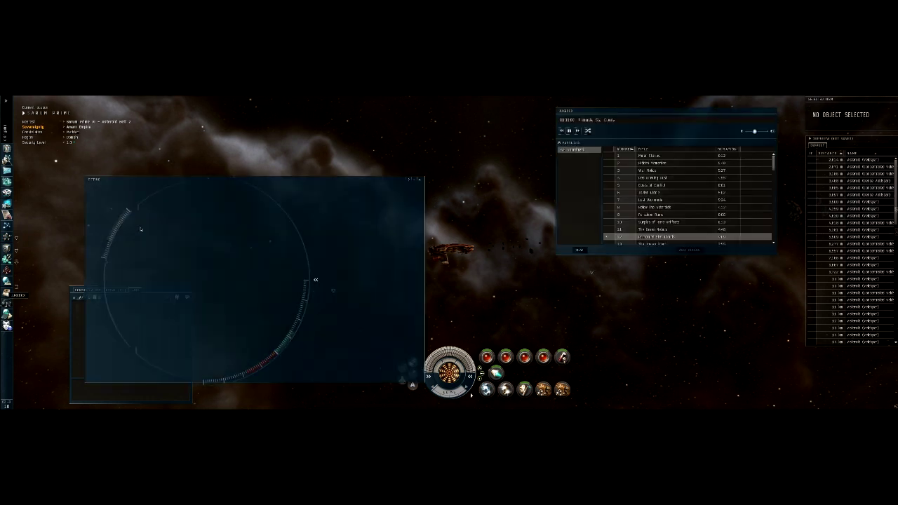
{"action": "mouse_move", "coordinate": [295, 187]}
{"action": "left_mouse_down"}
{"action": "mouse_move", "coordinate": [571, 184]}
{"action": "mouse_move", "coordinate": [840, 153]}
{"action": "left_mouse_up"}
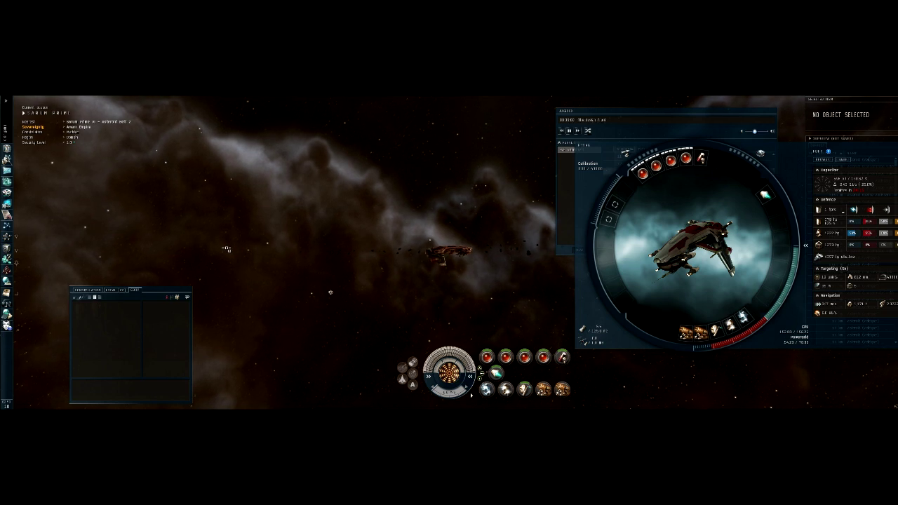
{"action": "mouse_move", "coordinate": [666, 111]}
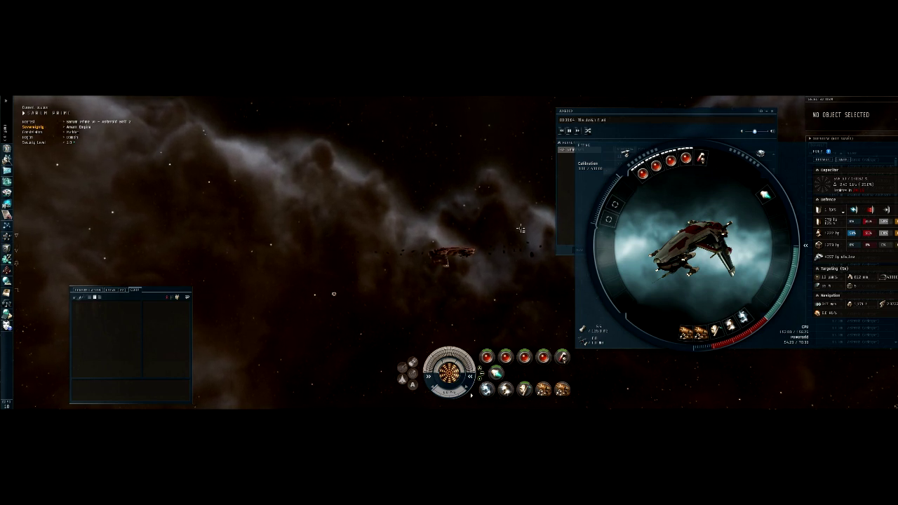
{"action": "mouse_move", "coordinate": [150, 289]}
{"action": "left_mouse_down"}
{"action": "mouse_move", "coordinate": [323, 248]}
{"action": "mouse_move", "coordinate": [115, 283]}
{"action": "left_mouse_up"}
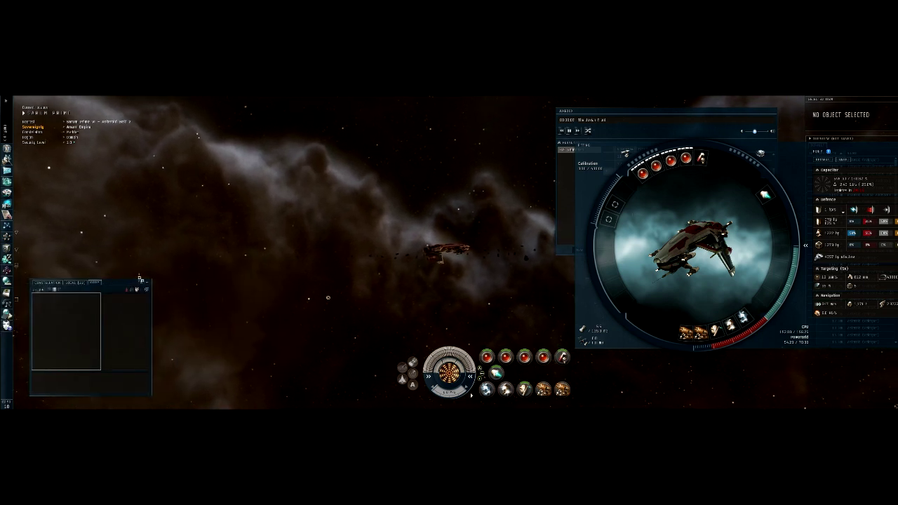
Step: Slide the Display & Graphics Camera Center setting further toward Left and close the settings
{"action": "key", "text": "Escape"}
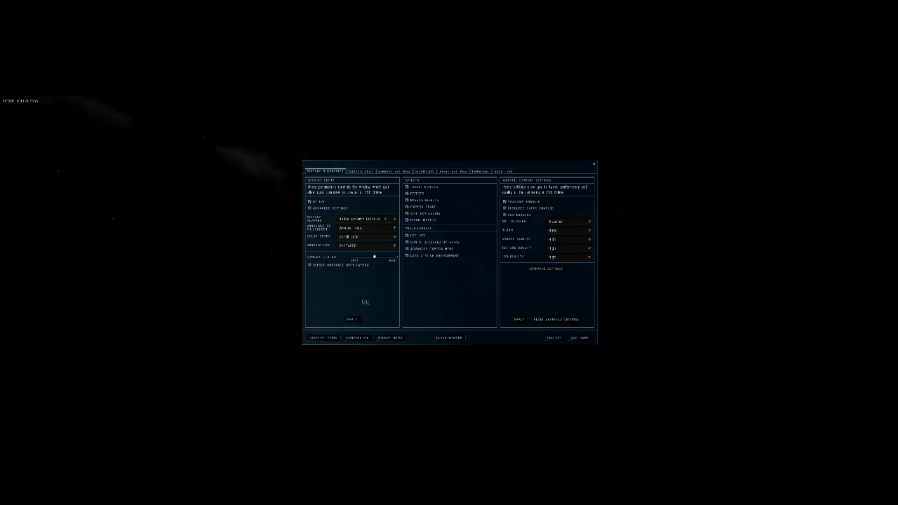
{"action": "mouse_move", "coordinate": [339, 264]}
{"action": "left_click_drag", "start_coordinate": [373, 258], "coordinate": [361, 257]}
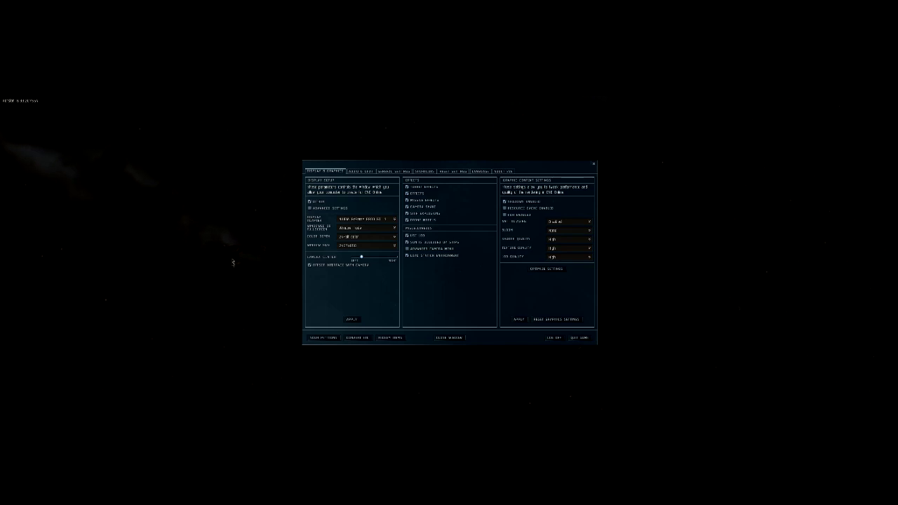
{"action": "left_click", "coordinate": [449, 337]}
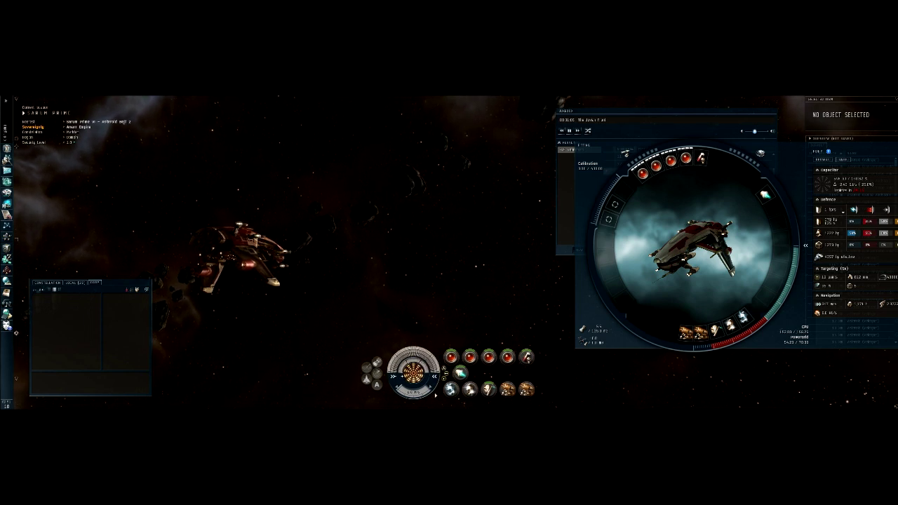
Step: Move the ship HUD left onto the main screen and nudge the chat window down-left
{"action": "left_click_drag", "start_coordinate": [435, 395], "coordinate": [249, 395]}
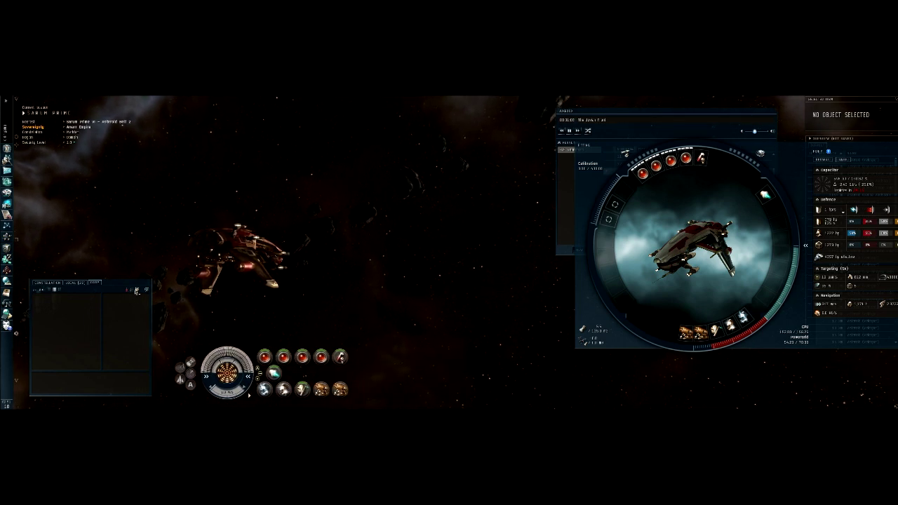
{"action": "left_click_drag", "start_coordinate": [123, 283], "coordinate": [107, 289]}
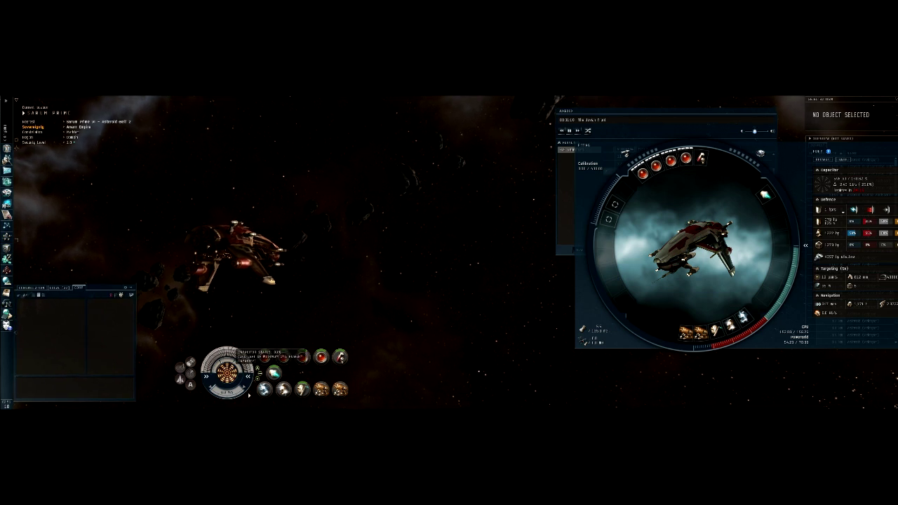
{"action": "left_click_drag", "start_coordinate": [249, 395], "coordinate": [252, 396]}
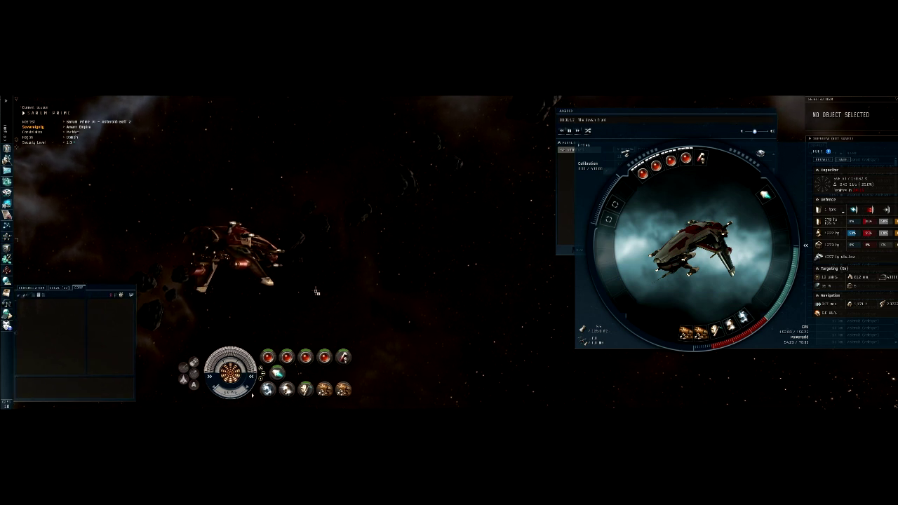
Step: Pull the Fitting window fully onscreen, close it with Alt+F, and close the Jukebox
{"action": "left_click_drag", "start_coordinate": [855, 141], "coordinate": [836, 143]}
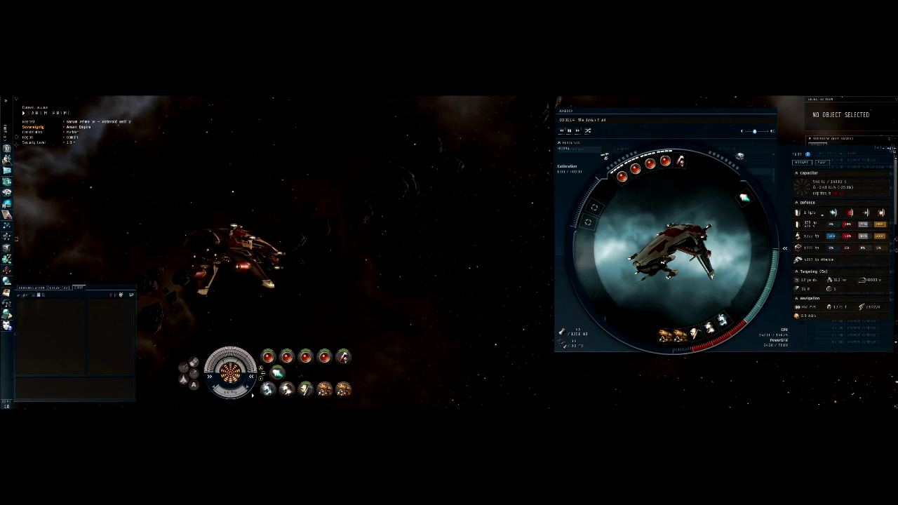
{"action": "key", "text": "alt+f"}
{"action": "left_click", "coordinate": [770, 111]}
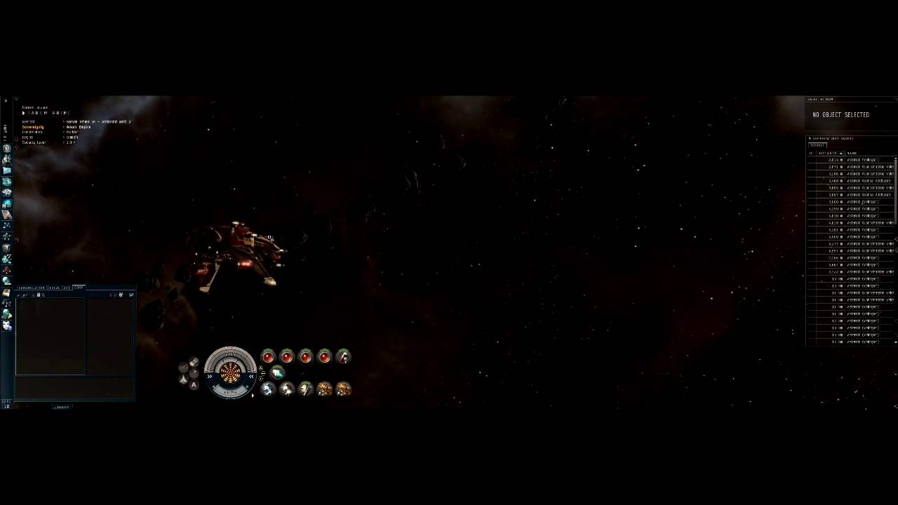
Step: Lock asteroids from the belt as targets and drag their target icons toward the top centre
{"action": "mouse_move", "coordinate": [269, 238]}
{"action": "left_mouse_down"}
{"action": "mouse_move", "coordinate": [239, 242]}
{"action": "mouse_move", "coordinate": [277, 244]}
{"action": "left_mouse_up"}
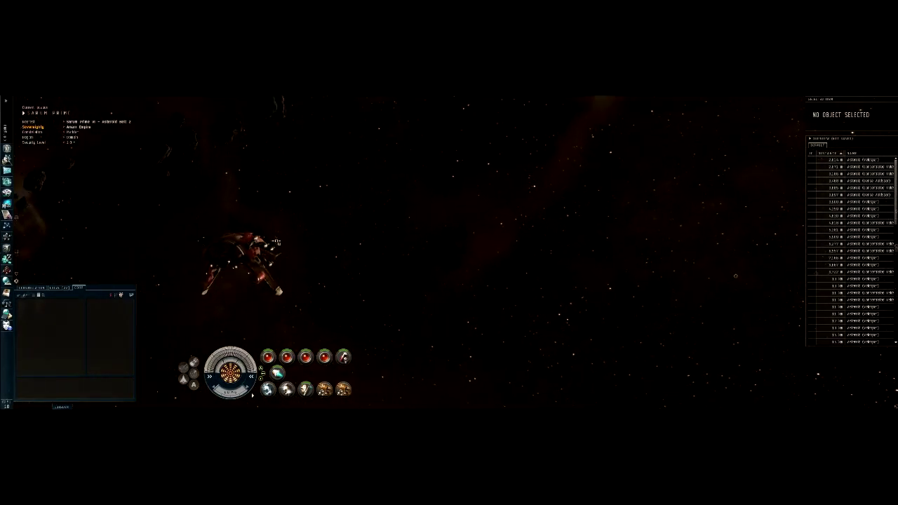
{"action": "mouse_move", "coordinate": [277, 242]}
{"action": "left_mouse_down"}
{"action": "mouse_move", "coordinate": [237, 194]}
{"action": "mouse_move", "coordinate": [324, 170]}
{"action": "left_mouse_up"}
{"action": "left_click", "coordinate": [241, 193]}
{"action": "left_click", "coordinate": [342, 160], "text": "ctrl"}
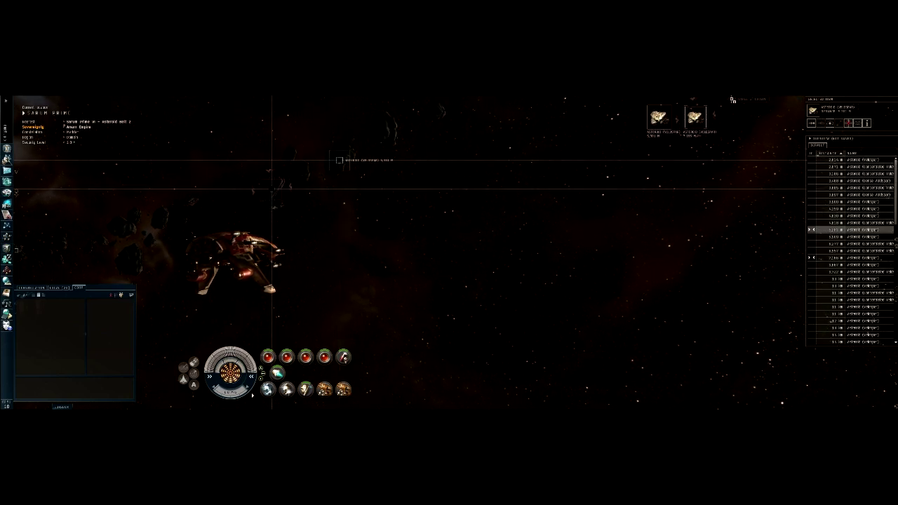
{"action": "mouse_move", "coordinate": [731, 103]}
{"action": "left_mouse_down"}
{"action": "mouse_move", "coordinate": [792, 119]}
{"action": "mouse_move", "coordinate": [768, 113]}
{"action": "left_mouse_up"}
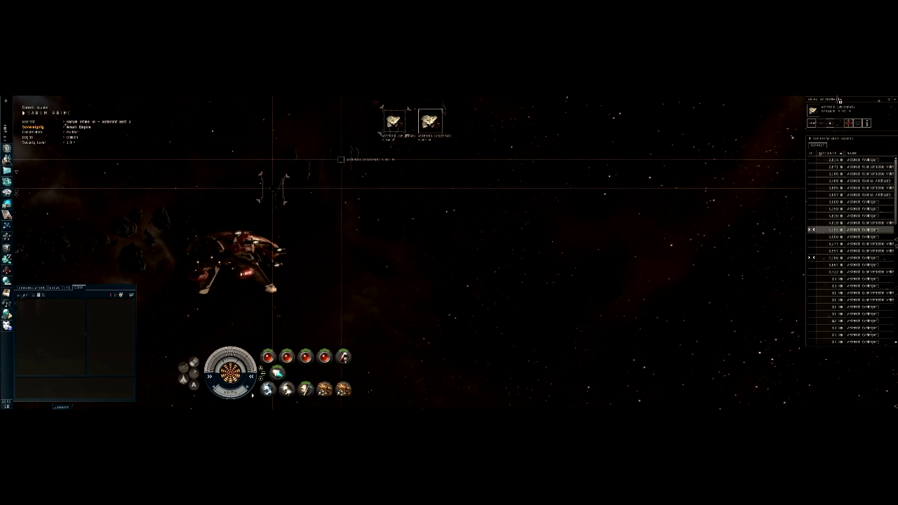
Step: Place the Selected Item panel left of the centred Overview, with the locked targets nudged alongside
{"action": "left_click_drag", "start_coordinate": [839, 100], "coordinate": [481, 98]}
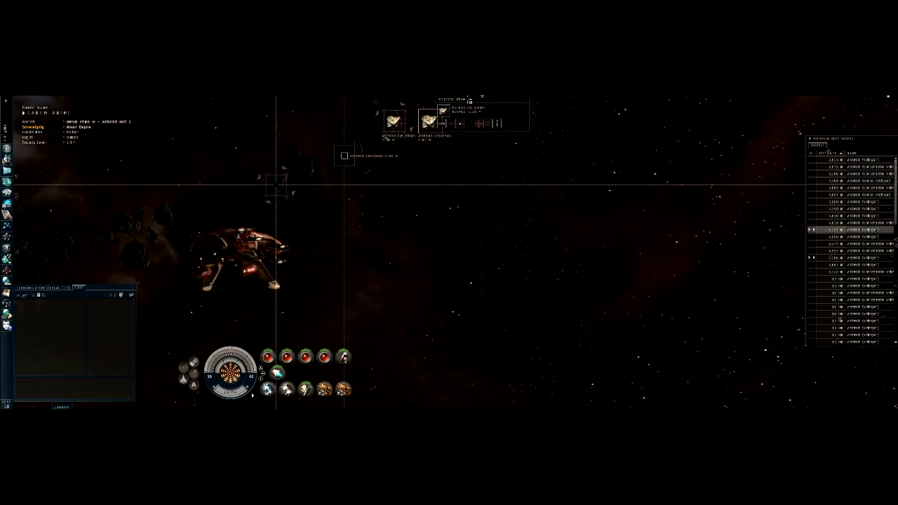
{"action": "left_click_drag", "start_coordinate": [857, 141], "coordinate": [477, 138]}
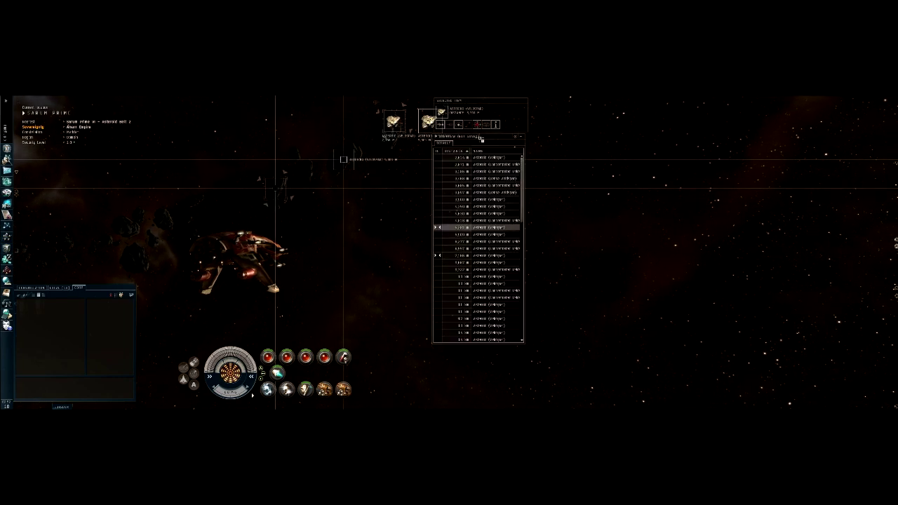
{"action": "left_click_drag", "start_coordinate": [493, 111], "coordinate": [488, 125]}
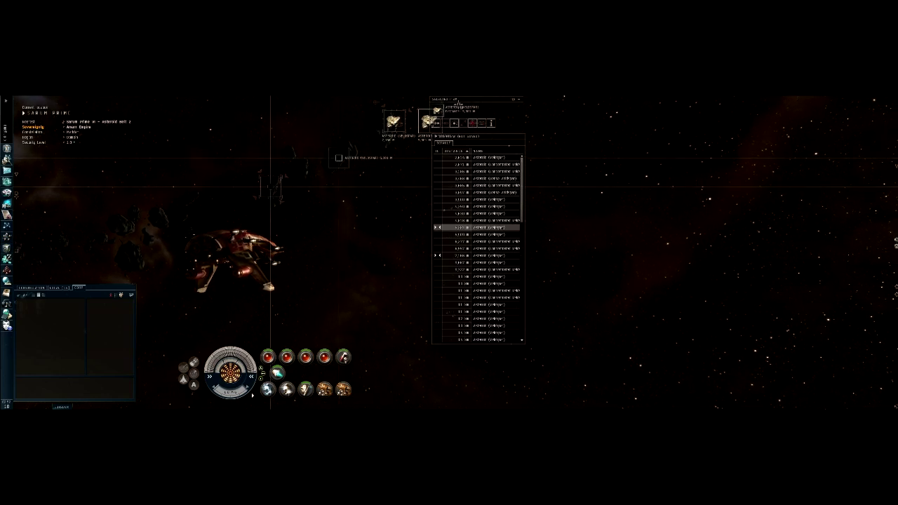
{"action": "left_click_drag", "start_coordinate": [472, 97], "coordinate": [392, 153]}
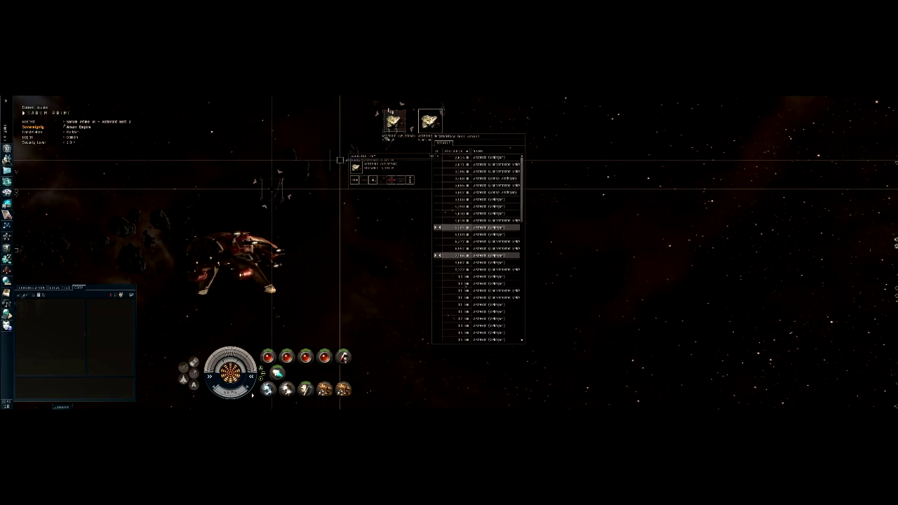
{"action": "mouse_move", "coordinate": [390, 111]}
{"action": "left_mouse_down"}
{"action": "mouse_move", "coordinate": [372, 140]}
{"action": "mouse_move", "coordinate": [467, 104]}
{"action": "left_mouse_up"}
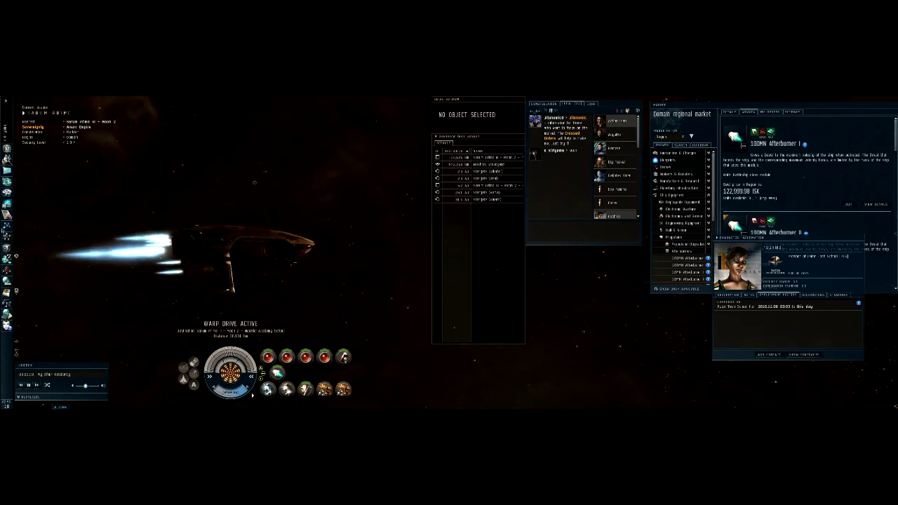
Step: View the star map centred on Domain edge-on and close the market and character info windows
{"action": "key", "text": "F10"}
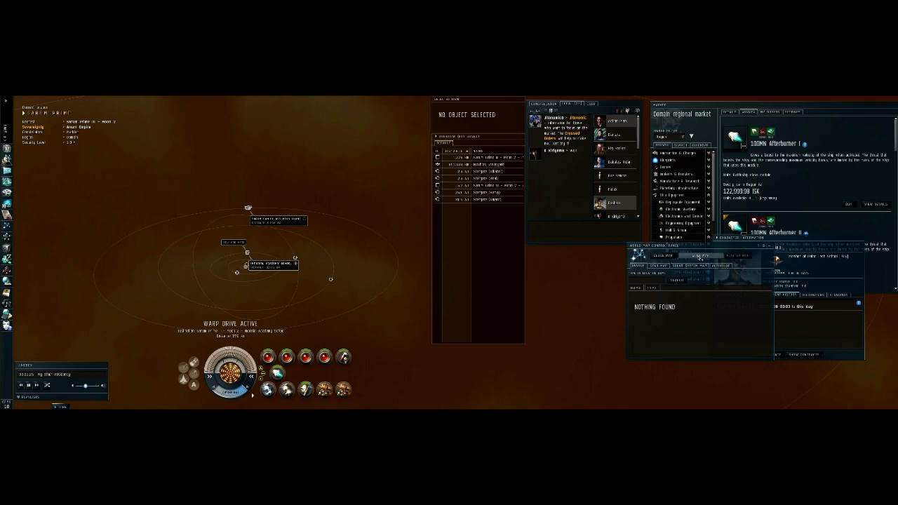
{"action": "left_click", "coordinate": [699, 256]}
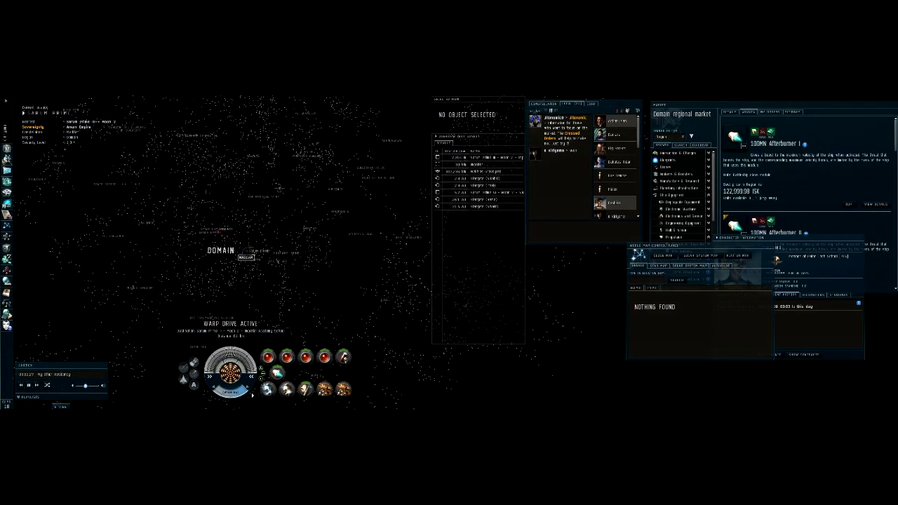
{"action": "mouse_move", "coordinate": [279, 220]}
{"action": "left_mouse_down"}
{"action": "mouse_move", "coordinate": [279, 266]}
{"action": "mouse_move", "coordinate": [279, 210]}
{"action": "mouse_move", "coordinate": [266, 252]}
{"action": "left_mouse_up"}
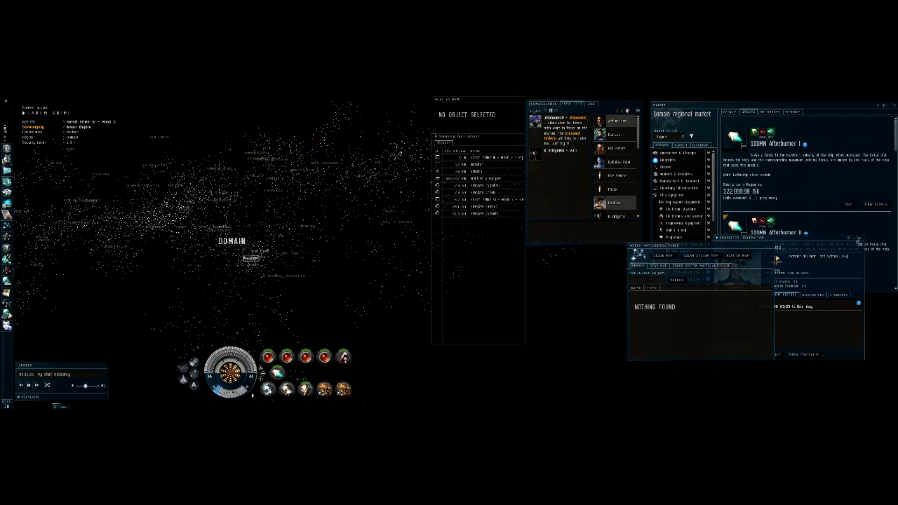
{"action": "left_click", "coordinate": [858, 242]}
{"action": "key", "text": "ctrl+w"}
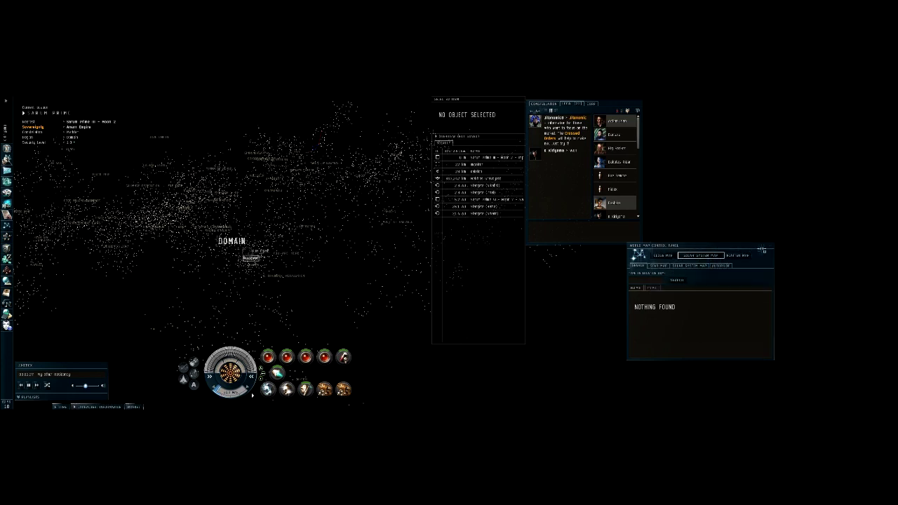
Step: Toggle the map control panel and constellation chat, rotate the map, and exit back to space
{"action": "left_click", "coordinate": [769, 247]}
{"action": "left_click", "coordinate": [636, 105]}
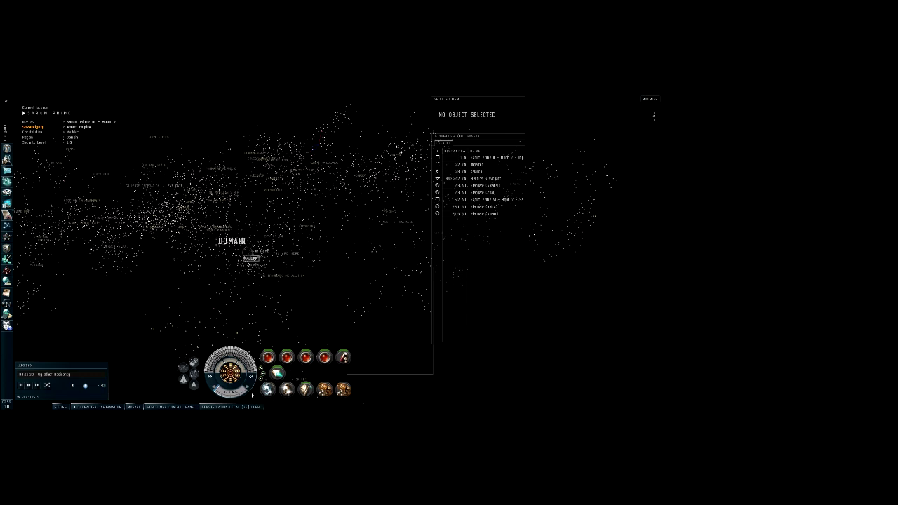
{"action": "left_click_drag", "start_coordinate": [637, 106], "coordinate": [617, 126]}
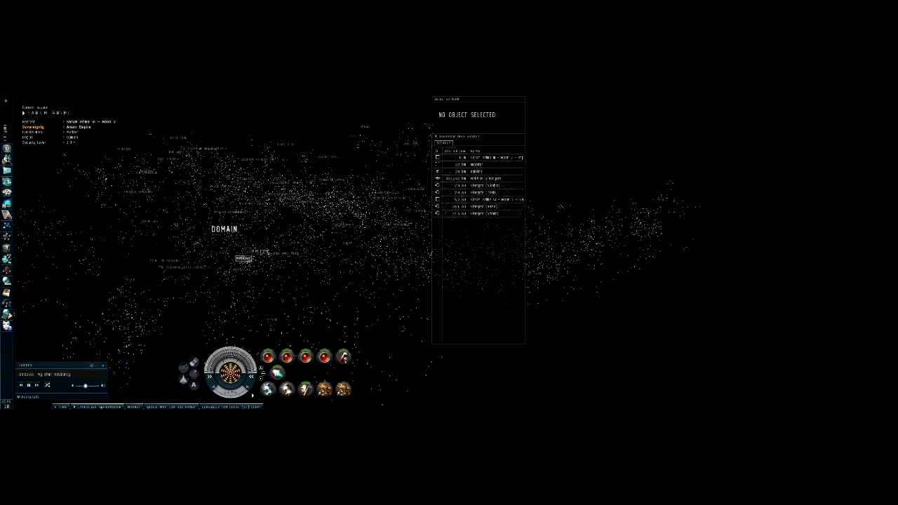
{"action": "left_click", "coordinate": [231, 406]}
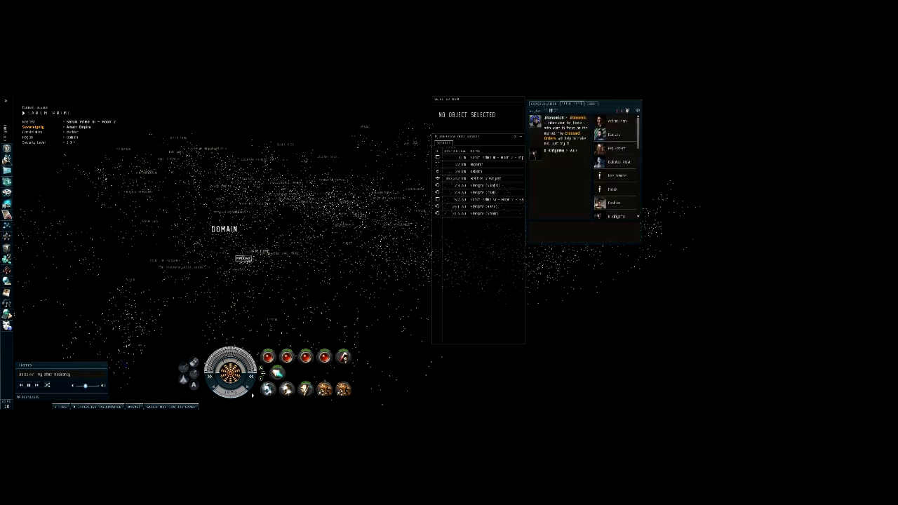
{"action": "left_click", "coordinate": [160, 406]}
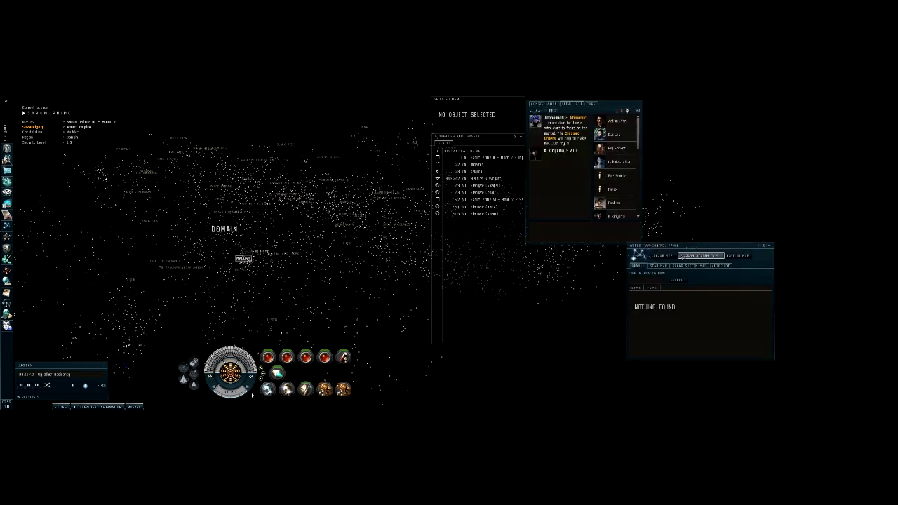
{"action": "key", "text": "F10"}
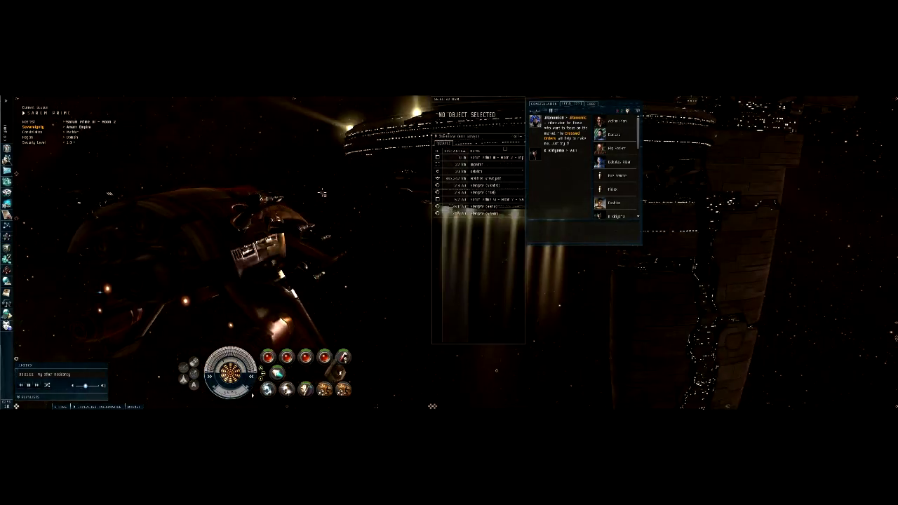